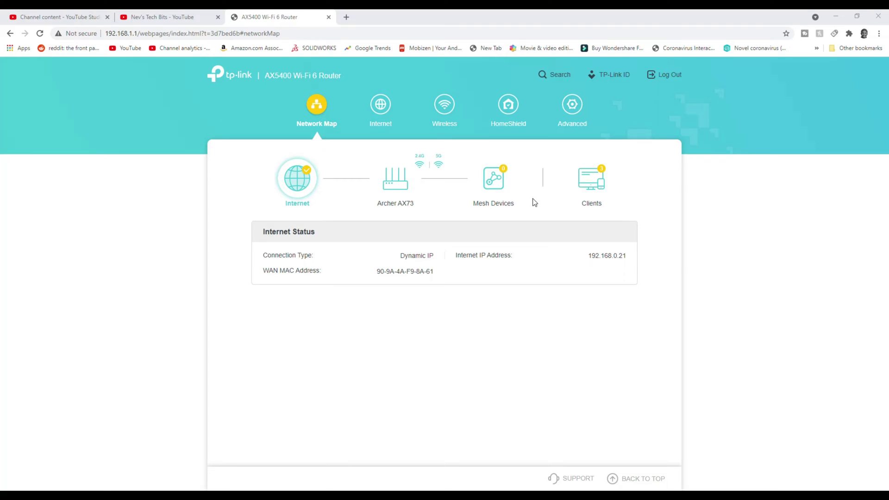
- Review the network map's connected clients, the Archer AX73 router details and the mesh devices
{"action": "left_click", "coordinate": [601, 184]}
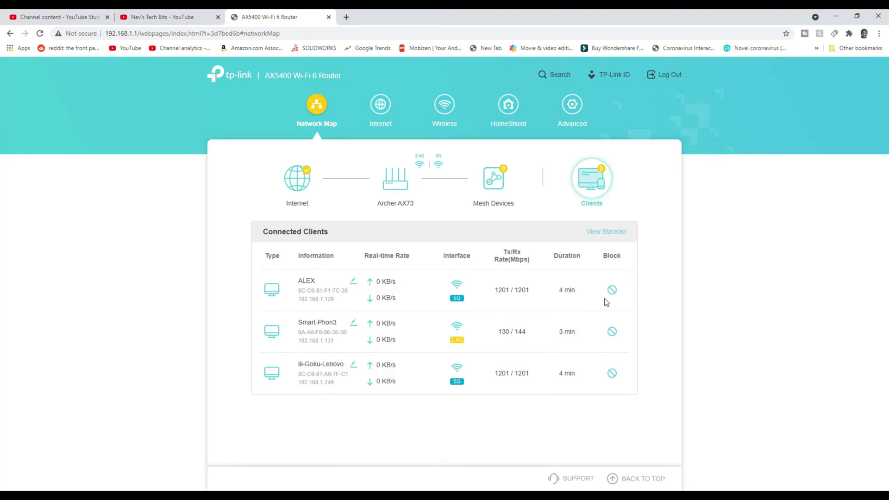
{"action": "left_click", "coordinate": [396, 191]}
{"action": "scroll", "coordinate": [526, 216], "scroll_direction": "down", "scroll_amount": 1}
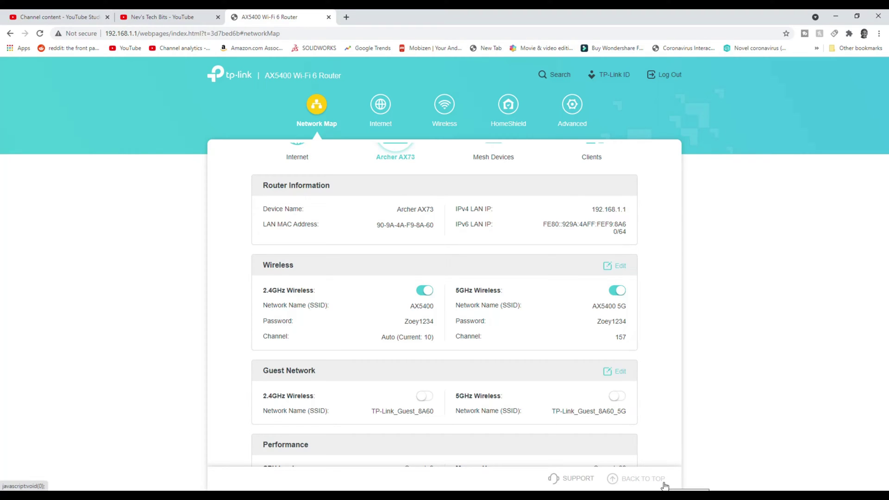
{"action": "scroll", "coordinate": [685, 379], "scroll_direction": "down", "scroll_amount": 2}
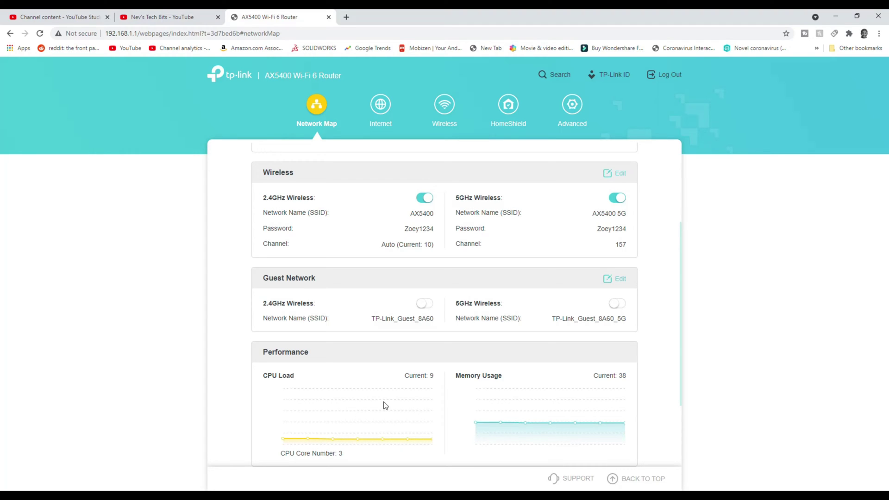
{"action": "scroll", "coordinate": [652, 366], "scroll_direction": "up", "scroll_amount": 3}
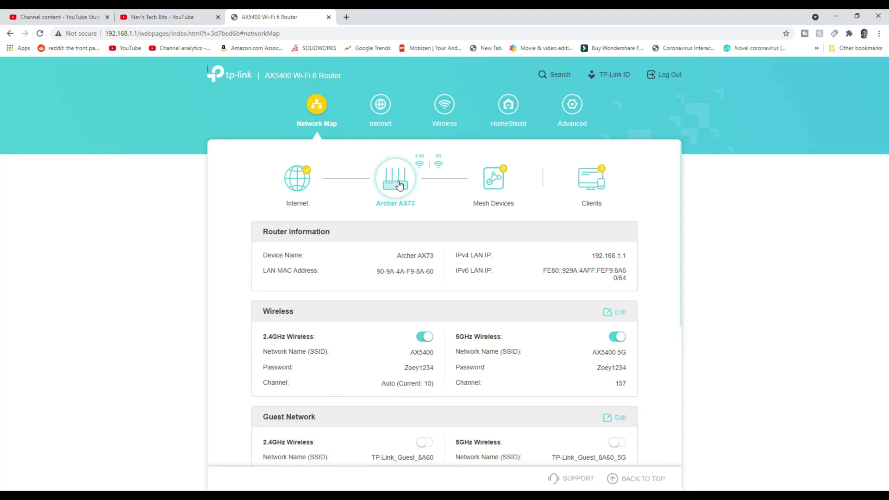
{"action": "left_click", "coordinate": [489, 185]}
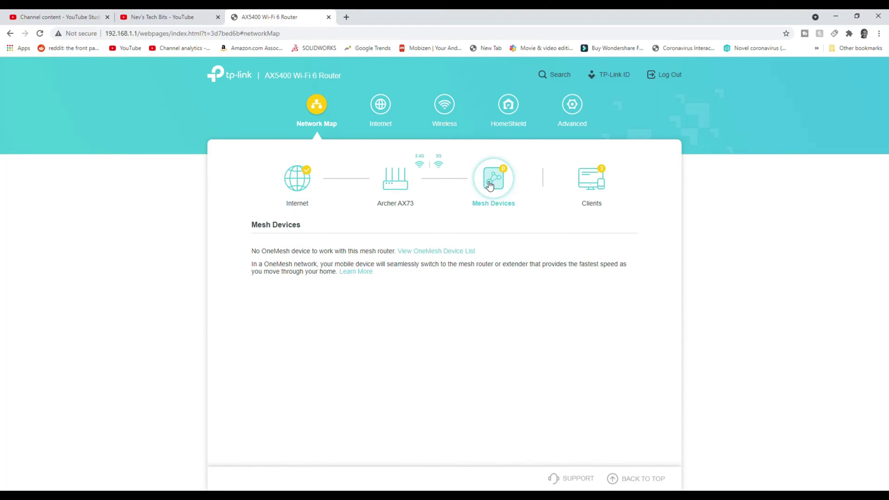
- Look through the basic Internet connection settings, the wireless and guest network settings, and the HomeShield overview
{"action": "left_click", "coordinate": [366, 105]}
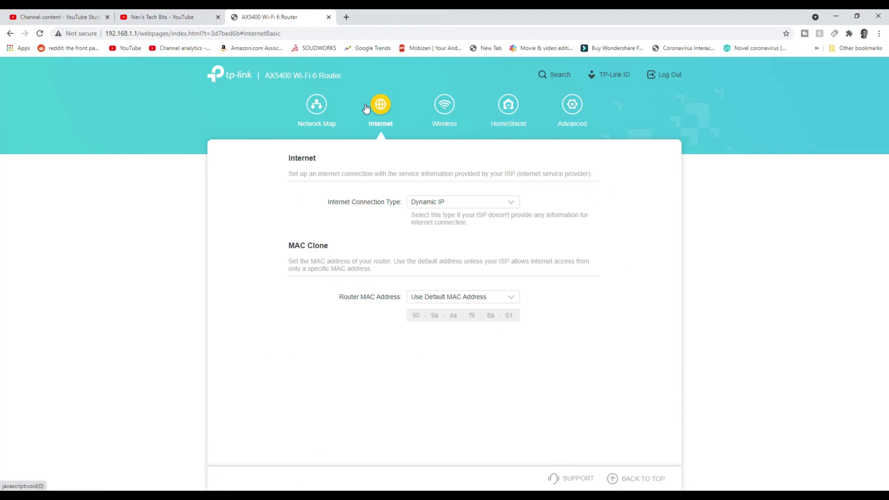
{"action": "left_click", "coordinate": [440, 109]}
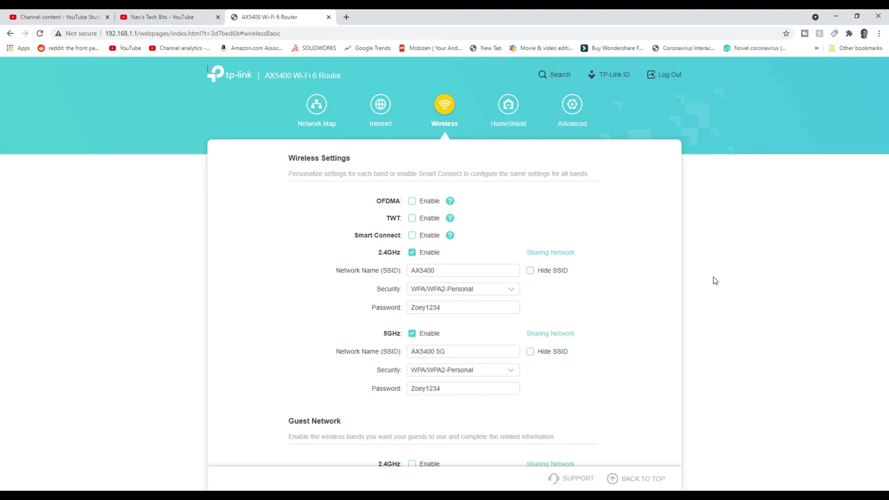
{"action": "scroll", "coordinate": [576, 344], "scroll_direction": "down", "scroll_amount": 2}
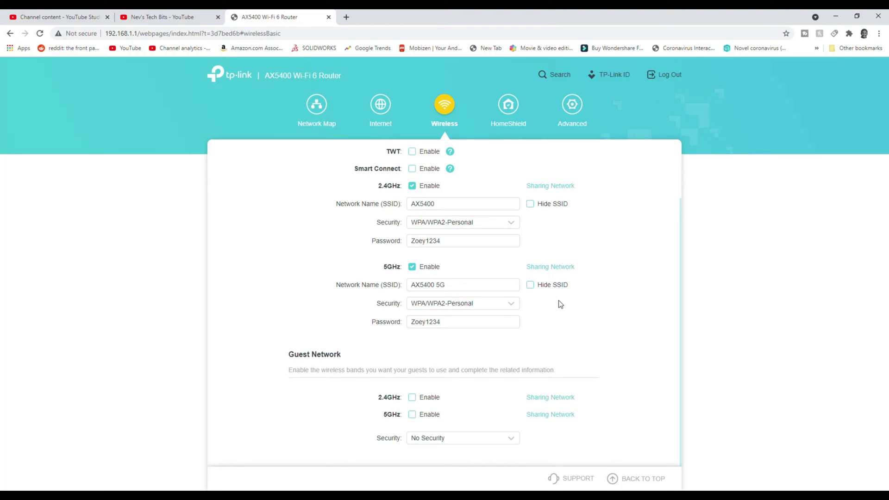
{"action": "scroll", "coordinate": [497, 244], "scroll_direction": "up", "scroll_amount": 2}
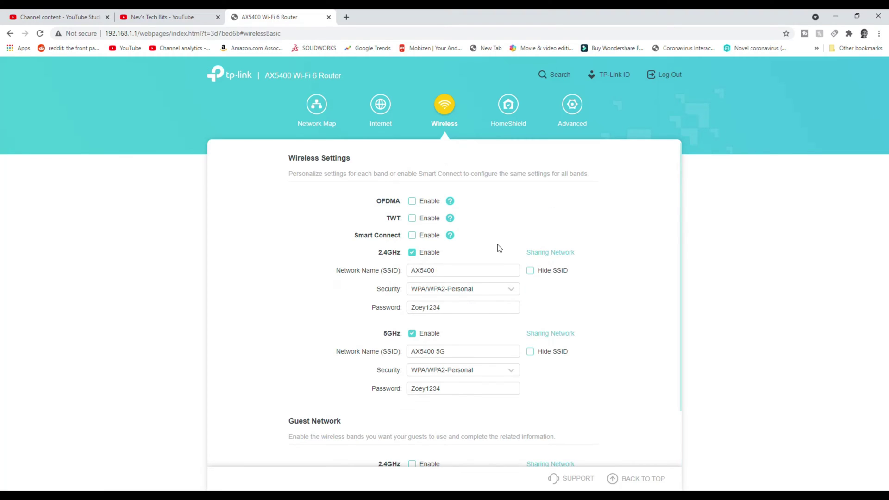
{"action": "left_click", "coordinate": [508, 118]}
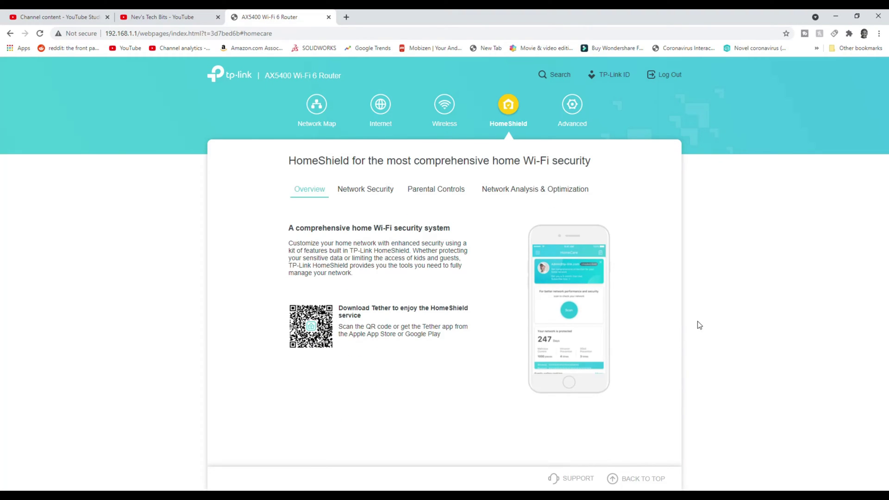
- Examine the advanced network status and the advanced Internet connection settings, including MAC clone and NAT
{"action": "left_click", "coordinate": [572, 106]}
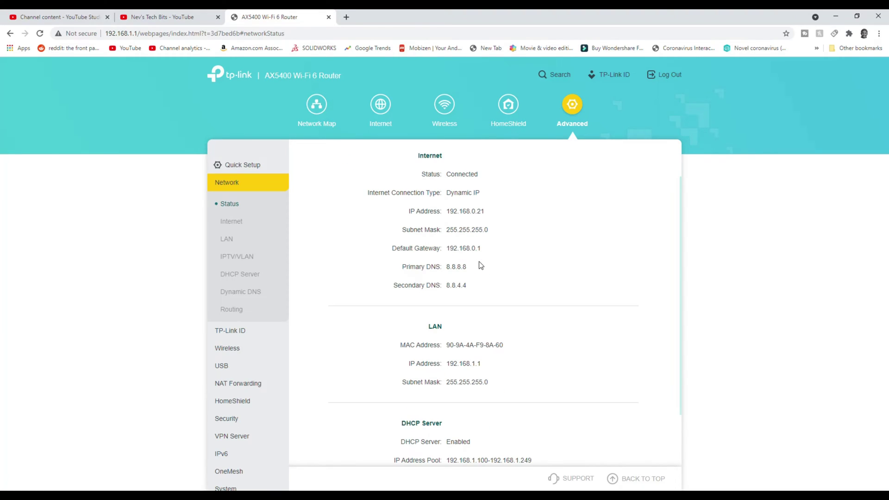
{"action": "scroll", "coordinate": [563, 231], "scroll_direction": "down", "scroll_amount": 1}
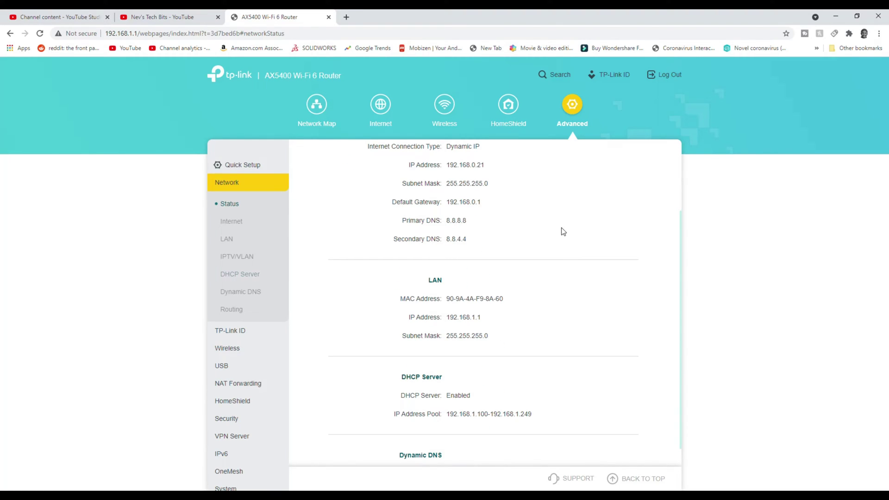
{"action": "scroll", "coordinate": [562, 231], "scroll_direction": "down", "scroll_amount": 1}
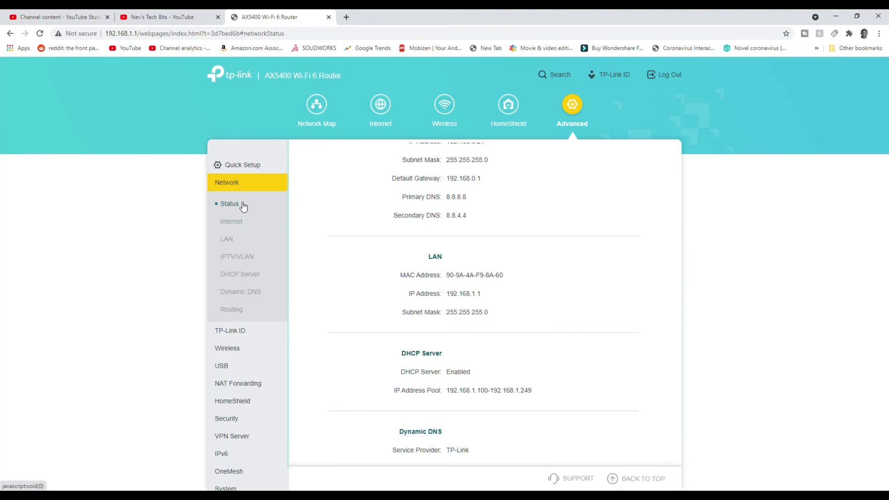
{"action": "left_click", "coordinate": [238, 223]}
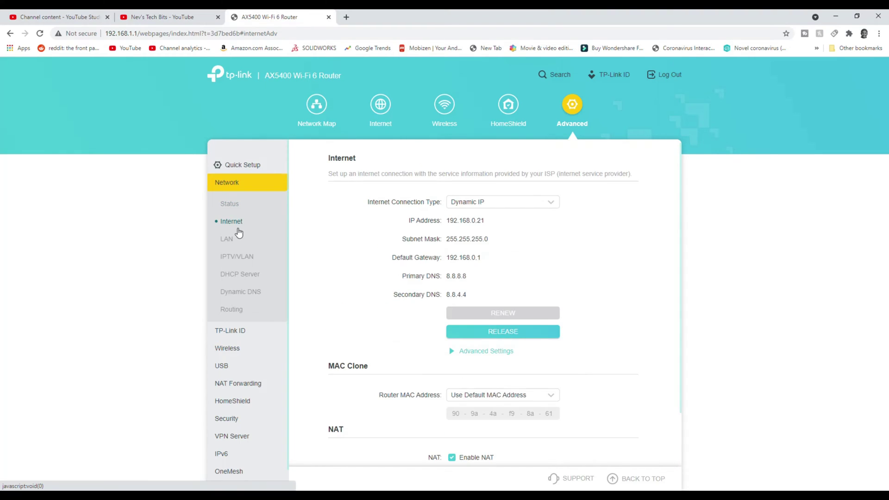
{"action": "scroll", "coordinate": [485, 276], "scroll_direction": "down", "scroll_amount": 2}
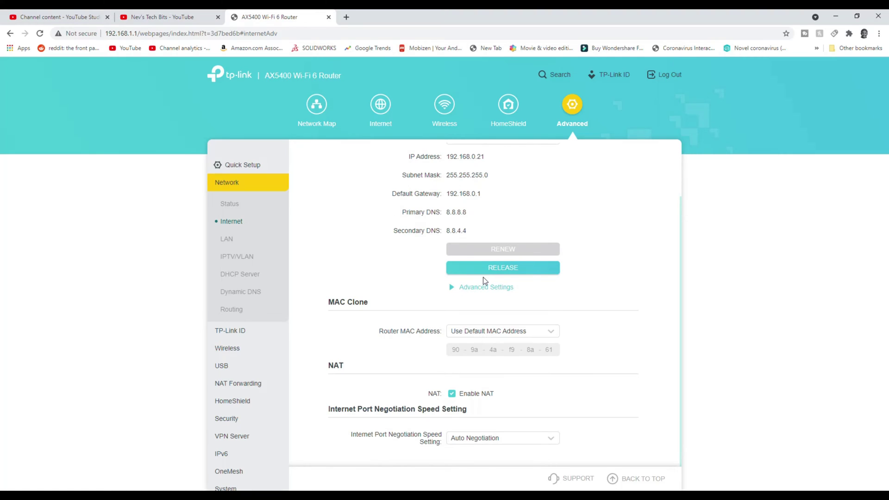
- Review the advanced network settings for LAN, IPTV/VLAN, DHCP Server, Dynamic DNS and Routing
{"action": "left_click", "coordinate": [231, 238]}
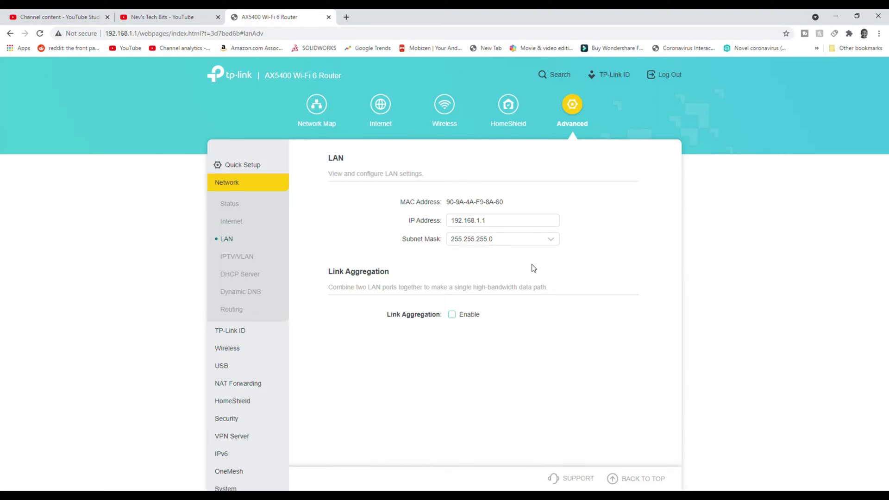
{"action": "left_click", "coordinate": [230, 259]}
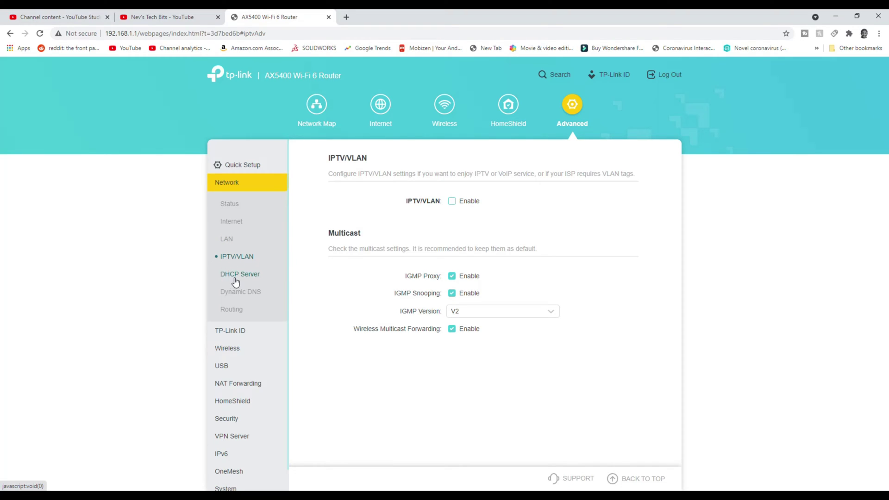
{"action": "left_click", "coordinate": [235, 278]}
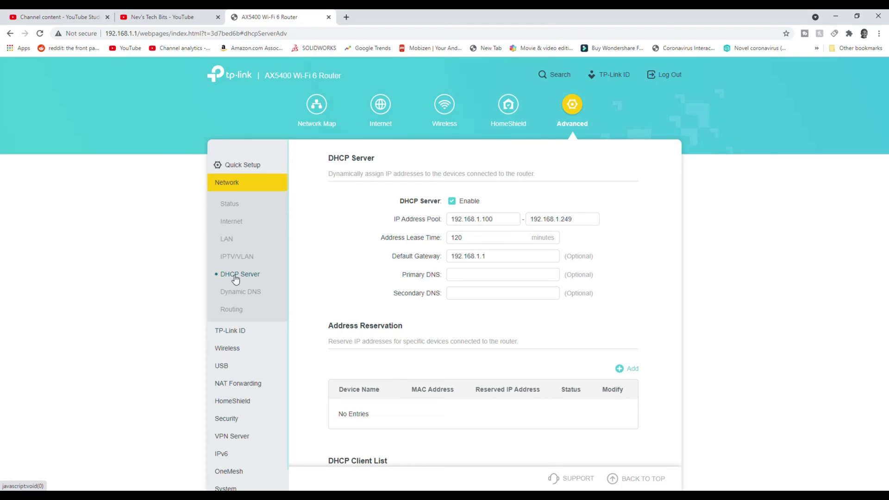
{"action": "scroll", "coordinate": [235, 278], "scroll_direction": "down", "scroll_amount": 1}
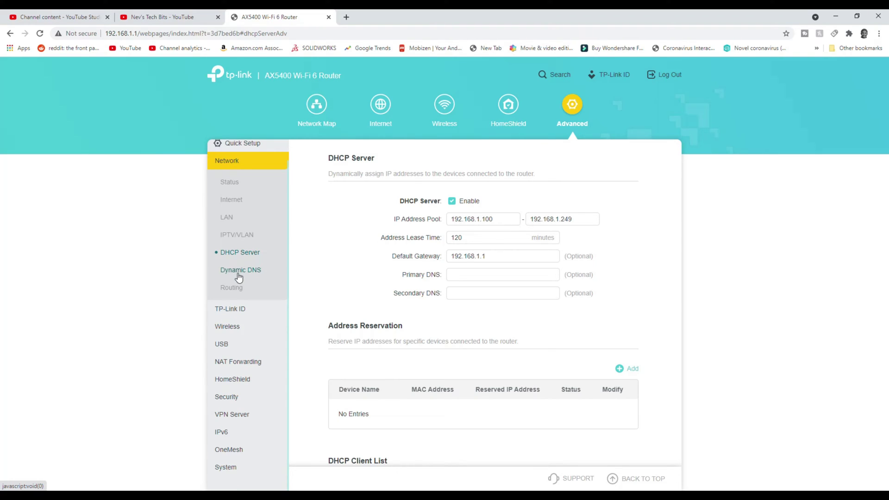
{"action": "left_click", "coordinate": [239, 273]}
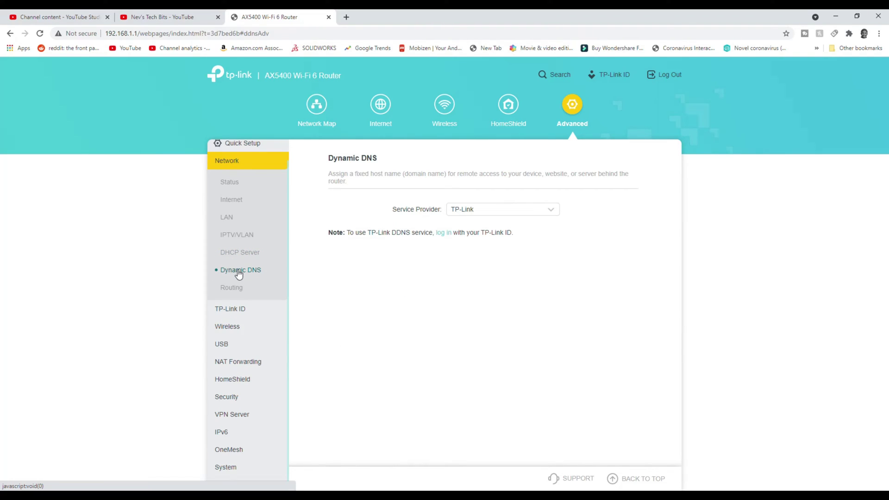
{"action": "left_click", "coordinate": [235, 291]}
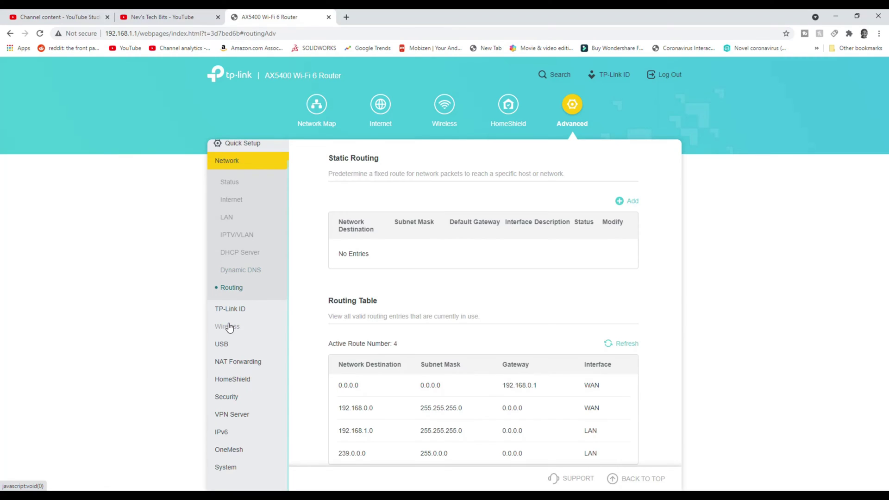
- View the TP-Link ID page and the advanced wireless settings: Wireless Settings, Guest Network, Wireless Schedule, WPS and Additional Settings
{"action": "left_click", "coordinate": [236, 310]}
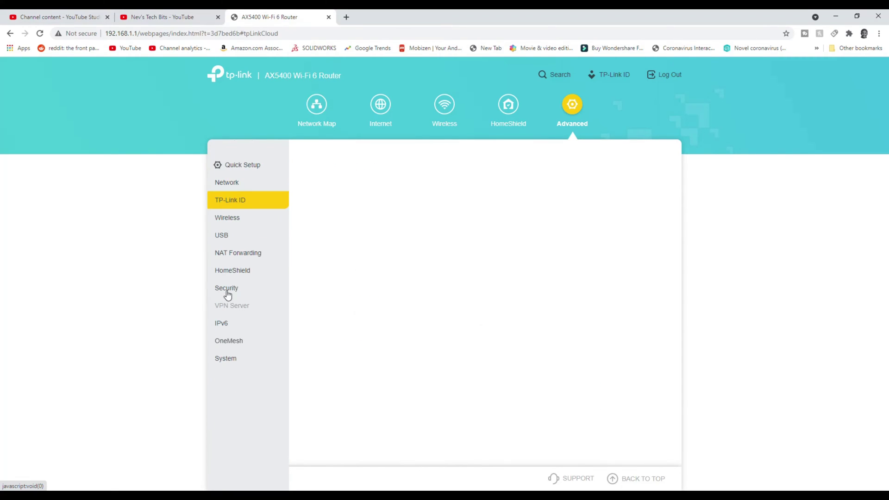
{"action": "left_click", "coordinate": [228, 220]}
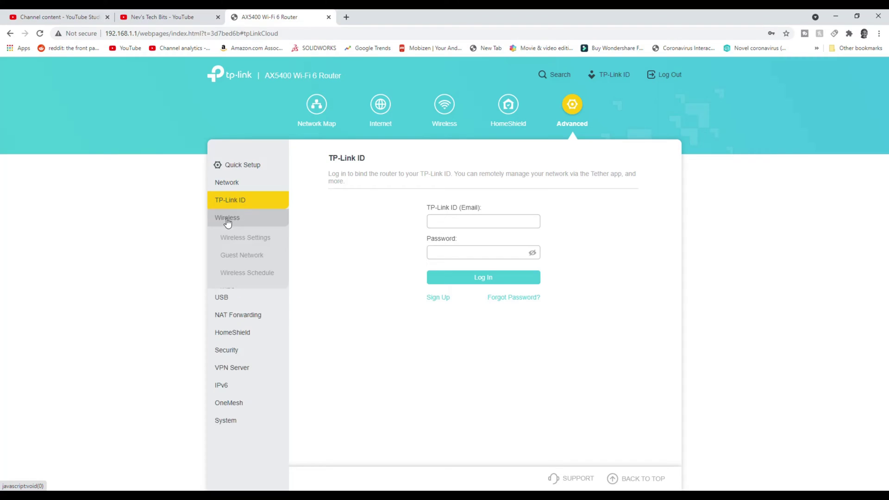
{"action": "left_click", "coordinate": [245, 242]}
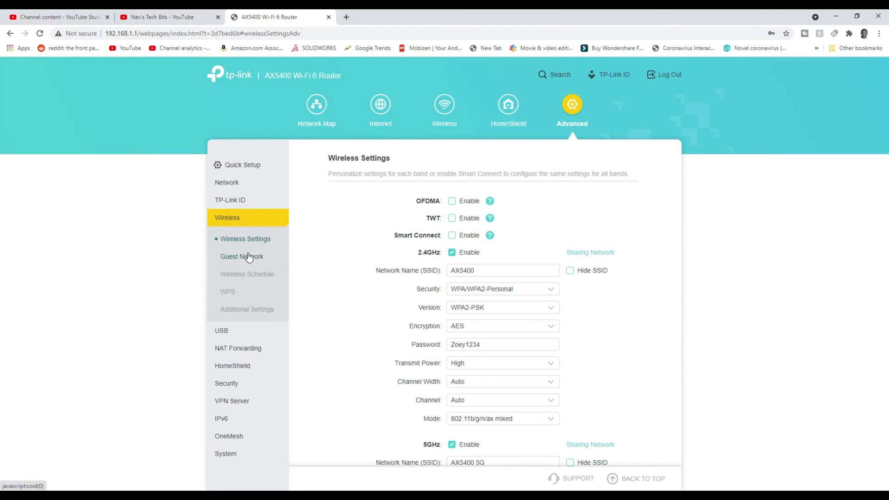
{"action": "left_click", "coordinate": [247, 259]}
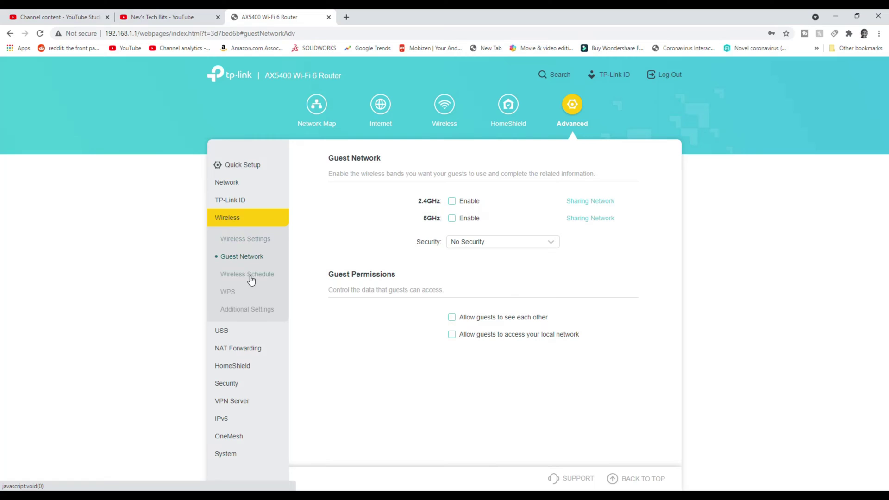
{"action": "left_click", "coordinate": [248, 277]}
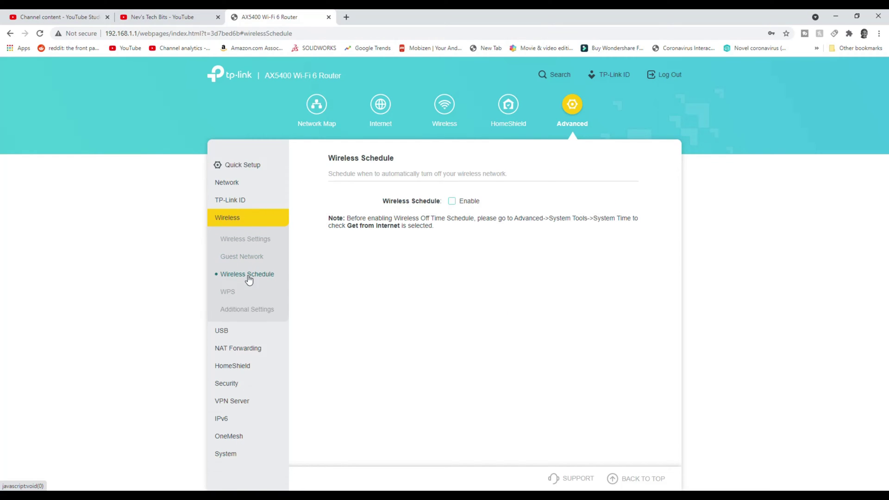
{"action": "left_click", "coordinate": [229, 292]}
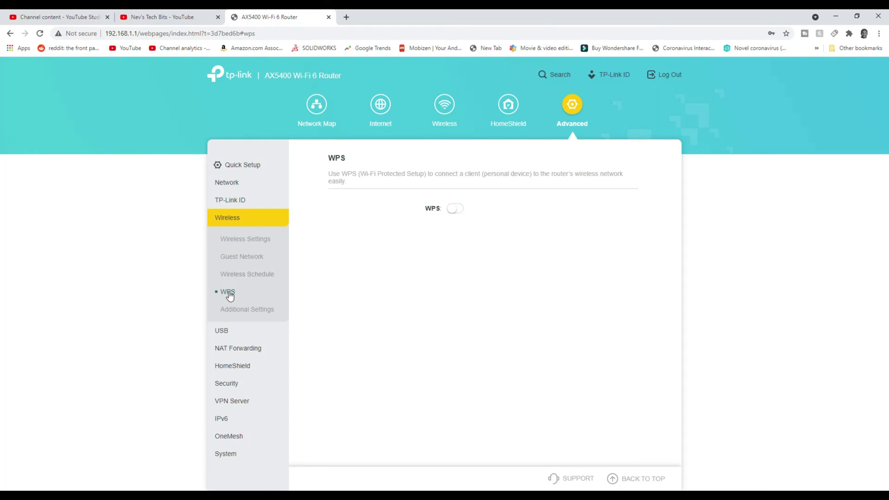
{"action": "scroll", "coordinate": [338, 287], "scroll_direction": "down", "scroll_amount": 1}
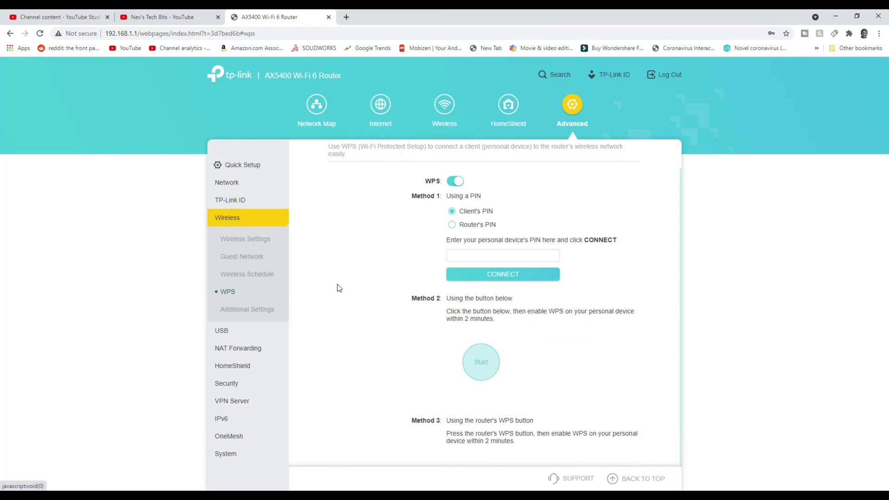
{"action": "left_click", "coordinate": [230, 319]}
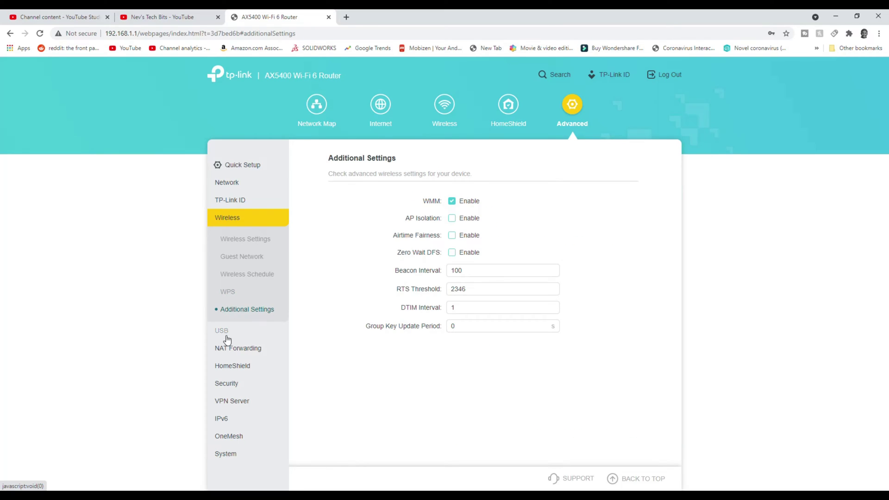
- Examine the USB storage device settings and highlight the local FTP access address
{"action": "left_click", "coordinate": [225, 331]}
{"action": "left_click", "coordinate": [253, 258]}
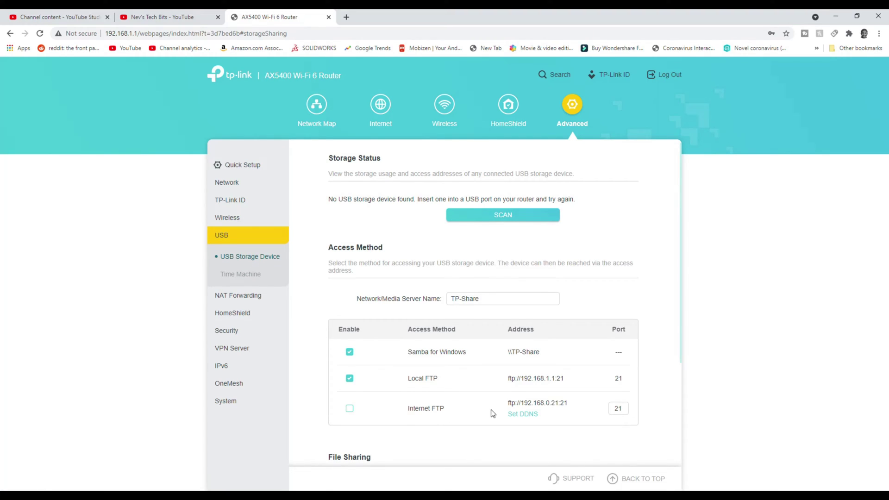
{"action": "left_click_drag", "start_coordinate": [517, 378], "coordinate": [554, 378]}
- Review the NAT forwarding settings for Port Forwarding, Port Triggering, UPnP and DMZ
{"action": "left_click", "coordinate": [244, 299]}
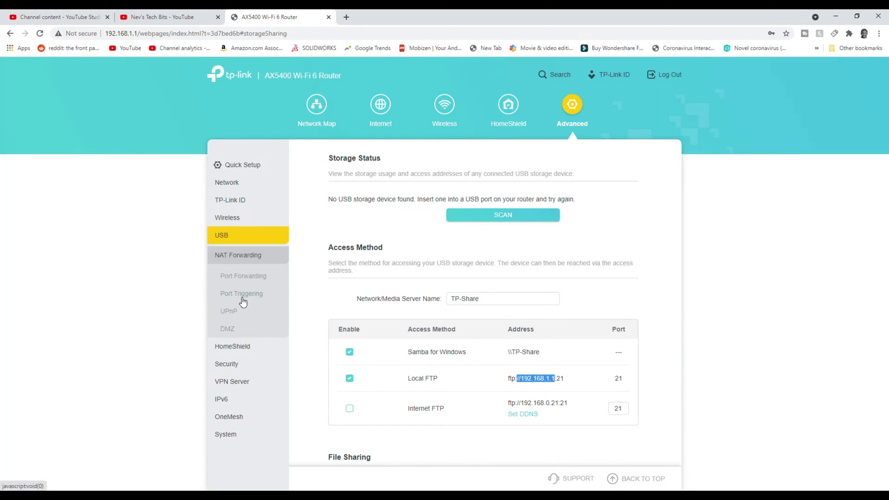
{"action": "left_click", "coordinate": [246, 275]}
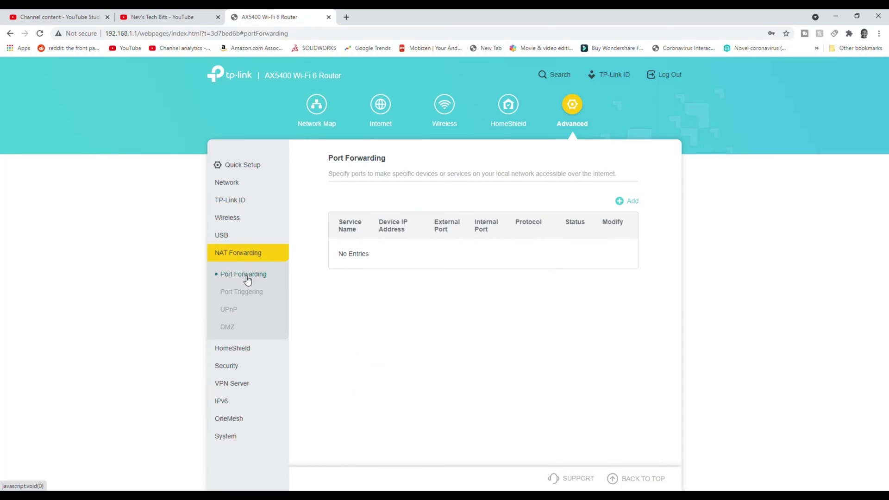
{"action": "left_click", "coordinate": [250, 293]}
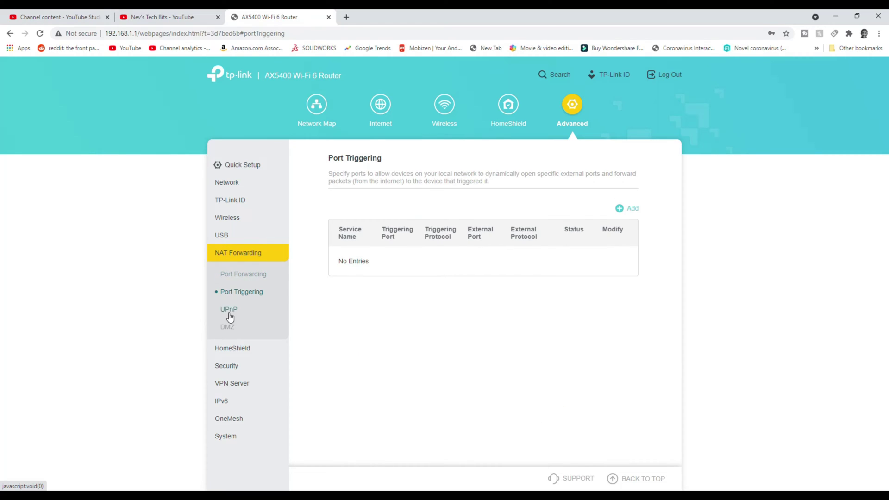
{"action": "left_click", "coordinate": [229, 309]}
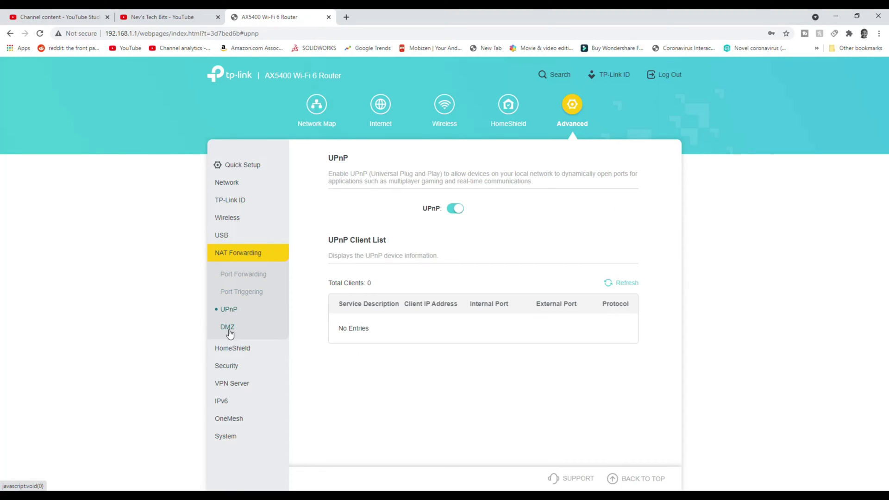
{"action": "left_click", "coordinate": [229, 331]}
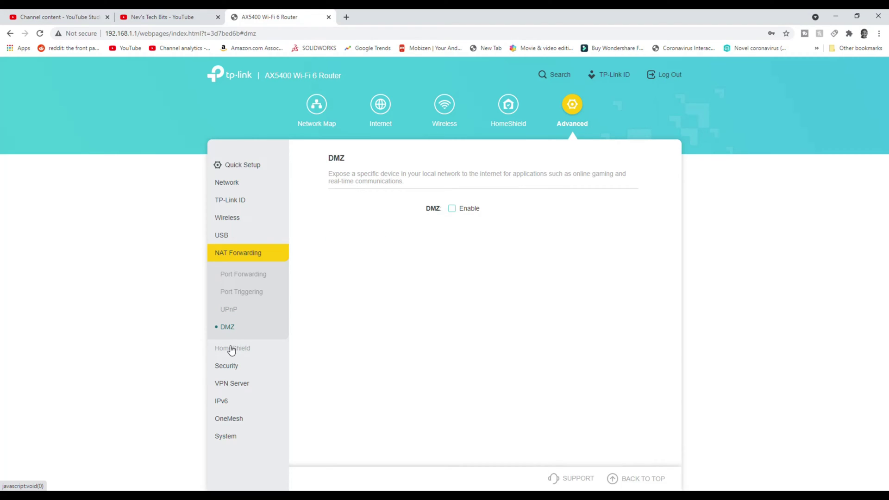
- View the HomeShield overview and the advanced Security settings for Firewall, Access Control, IP & MAC Binding and ALG
{"action": "left_click", "coordinate": [232, 350]}
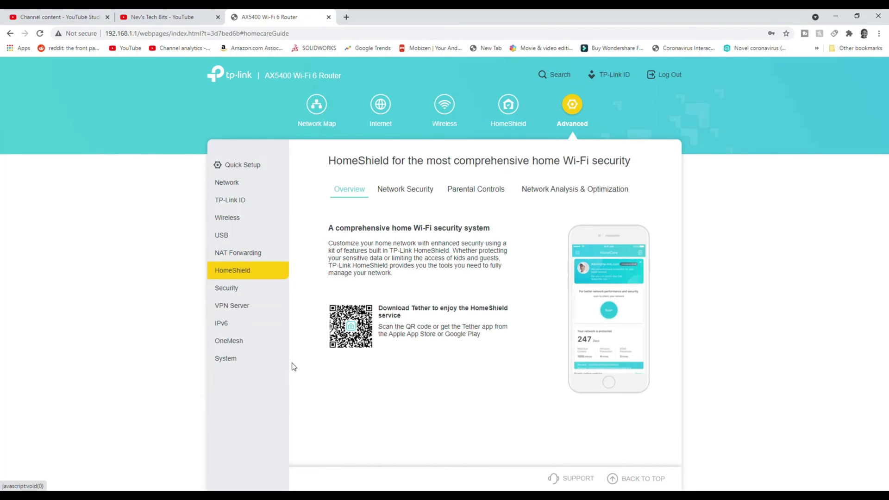
{"action": "left_click", "coordinate": [233, 290]}
{"action": "left_click", "coordinate": [238, 313]}
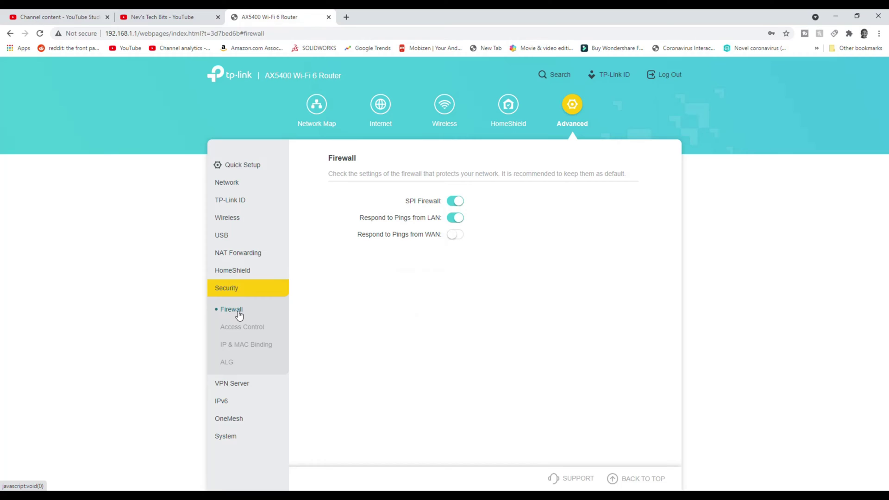
{"action": "left_click", "coordinate": [239, 331]}
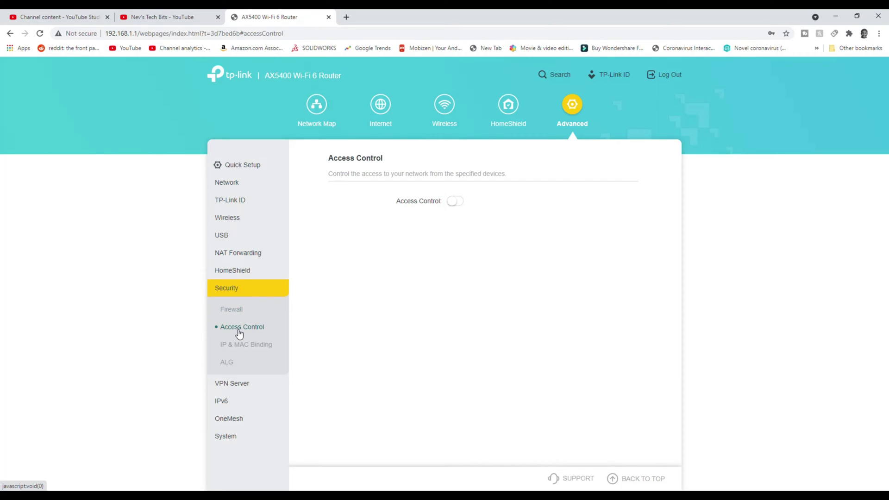
{"action": "left_click", "coordinate": [240, 351]}
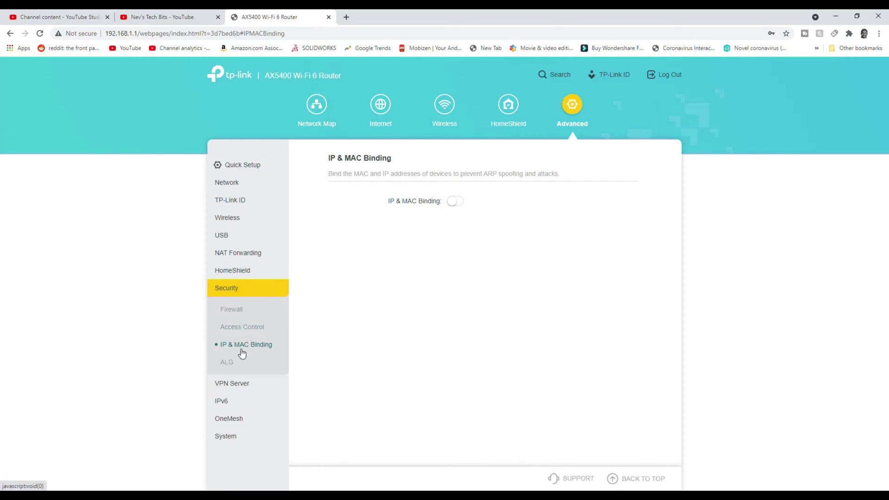
{"action": "left_click", "coordinate": [226, 369]}
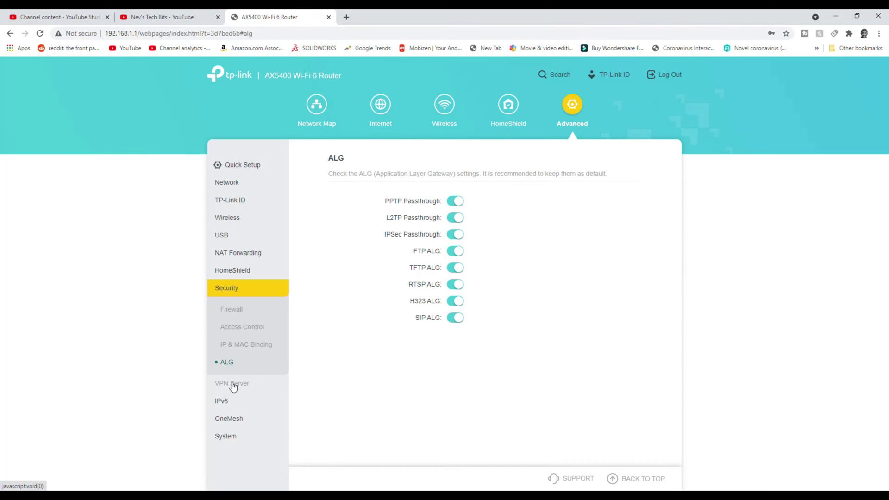
- Review the VPN Server pages for OpenVPN, PPTP and Connections, plus the IPv6 and OneMesh settings
{"action": "left_click", "coordinate": [234, 385]}
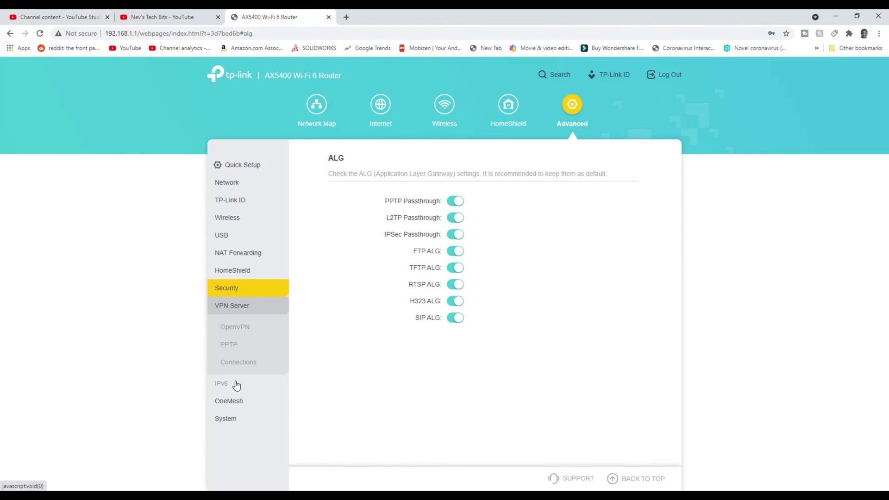
{"action": "left_click", "coordinate": [231, 329]}
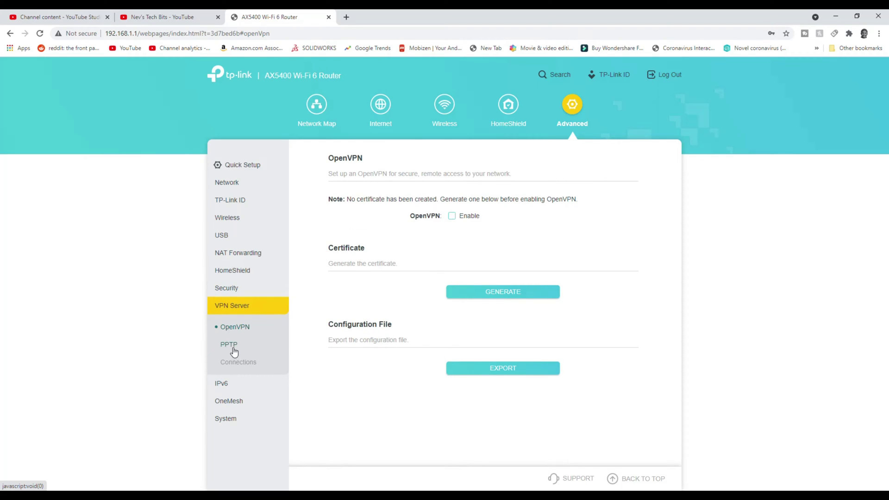
{"action": "left_click", "coordinate": [234, 348]}
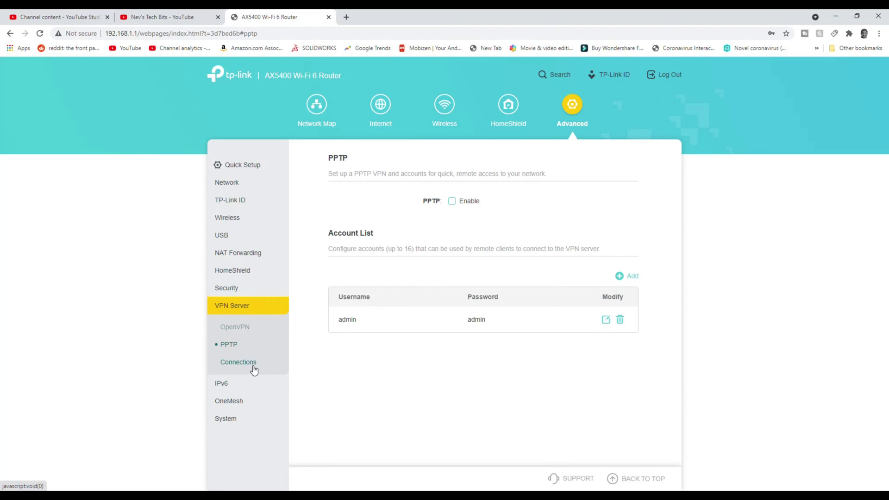
{"action": "left_click", "coordinate": [253, 366]}
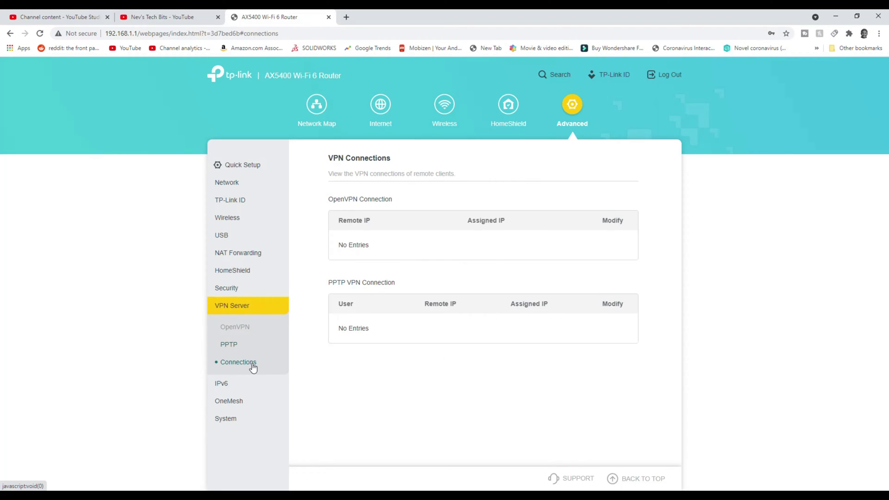
{"action": "left_click", "coordinate": [225, 389]}
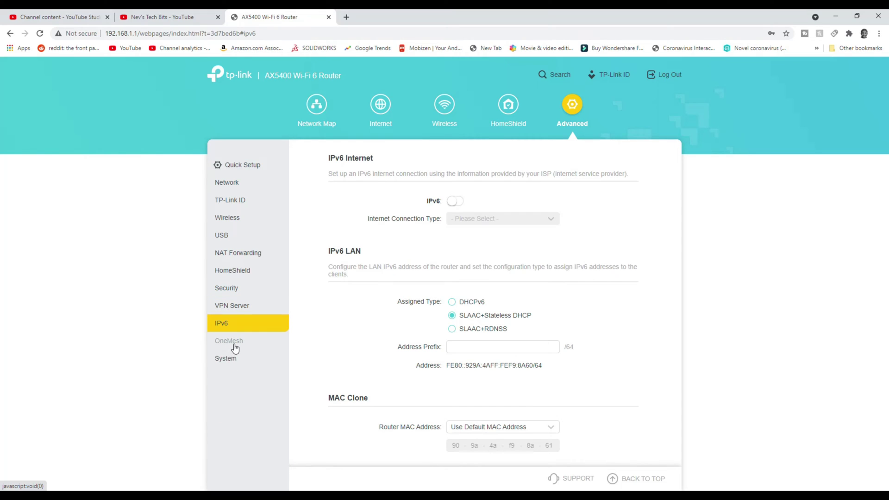
{"action": "left_click", "coordinate": [236, 346]}
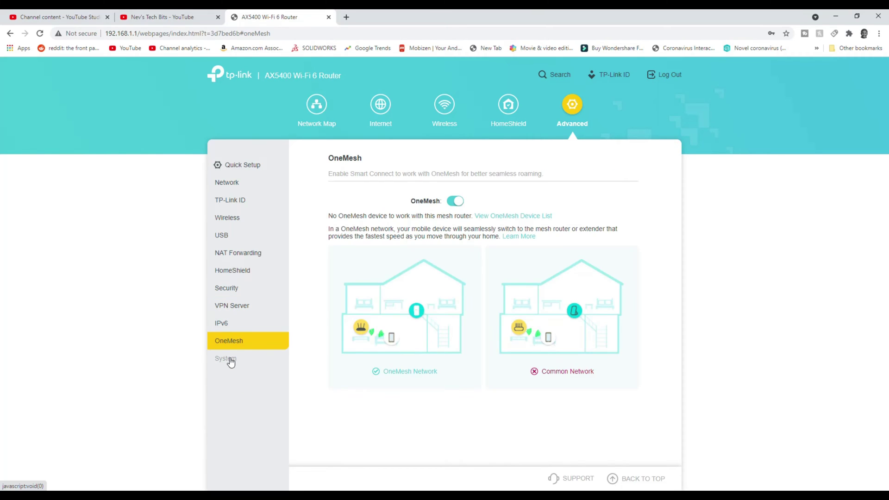
- Review the System settings for Firmware Update, Backup & Restore, Administration and System Log
{"action": "left_click", "coordinate": [231, 362]}
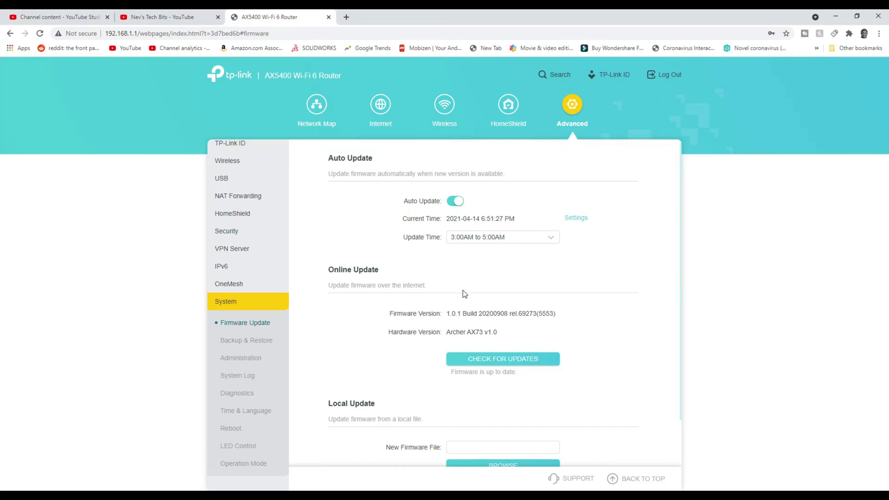
{"action": "scroll", "coordinate": [463, 293], "scroll_direction": "down", "scroll_amount": 1}
{"action": "left_click", "coordinate": [248, 345]}
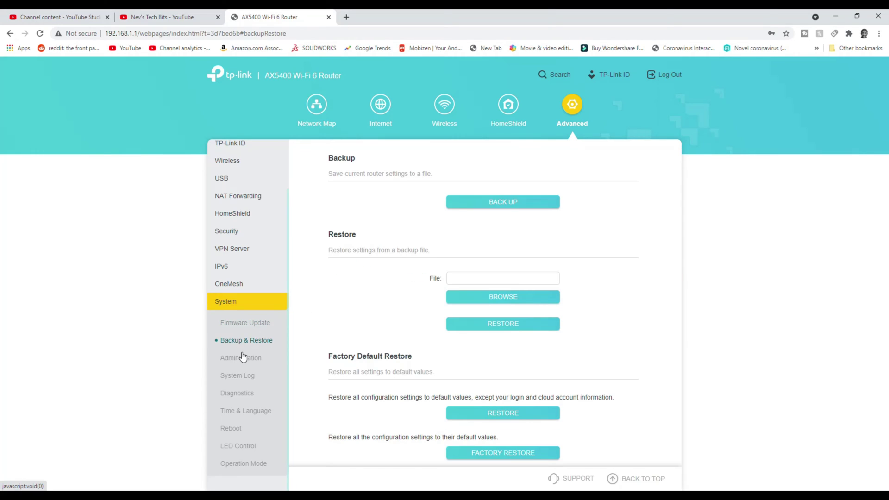
{"action": "scroll", "coordinate": [245, 363], "scroll_direction": "down", "scroll_amount": 1}
{"action": "left_click", "coordinate": [261, 363]}
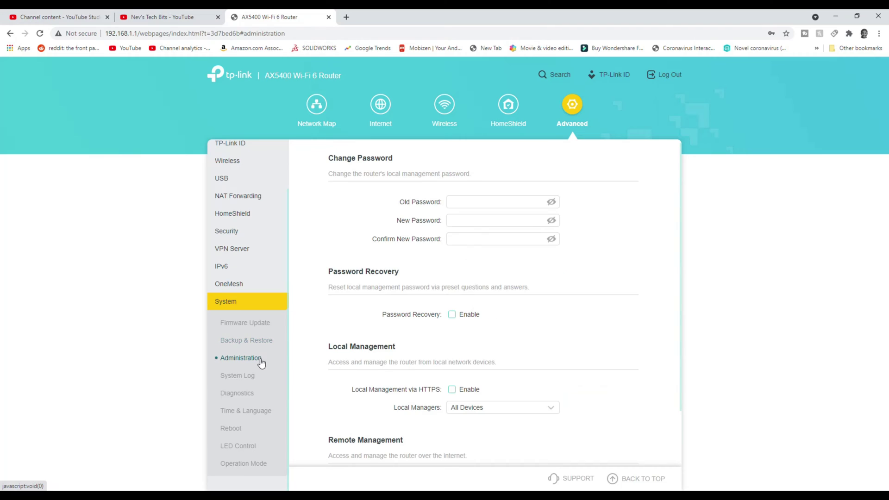
{"action": "left_click", "coordinate": [246, 380]}
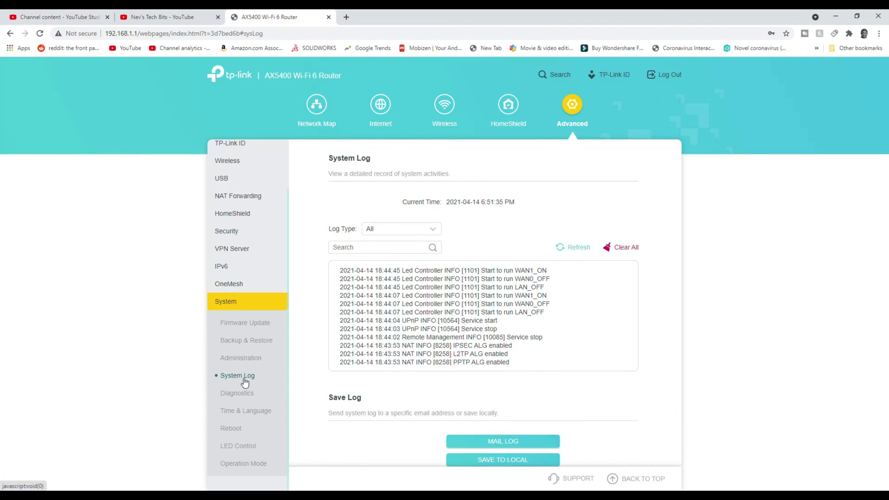
- Review the System settings for Diagnostics, Time & Language, Reboot, LED Control and Operation Mode
{"action": "left_click", "coordinate": [245, 392]}
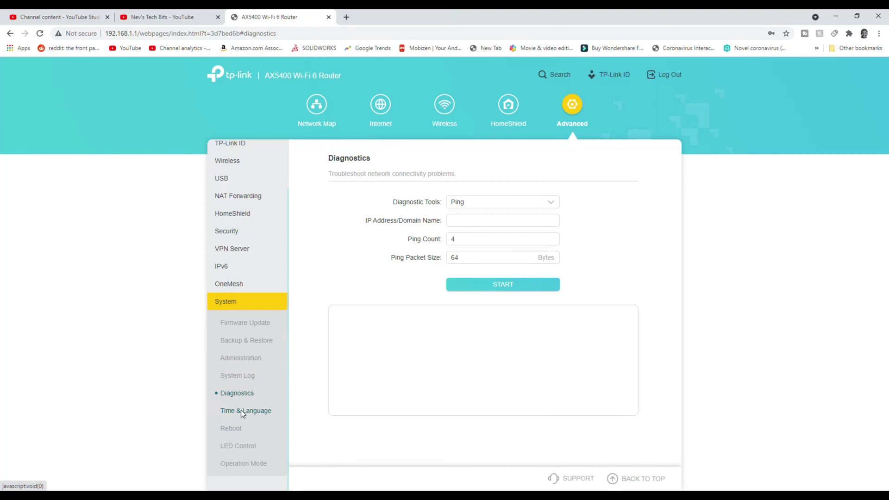
{"action": "left_click", "coordinate": [242, 412]}
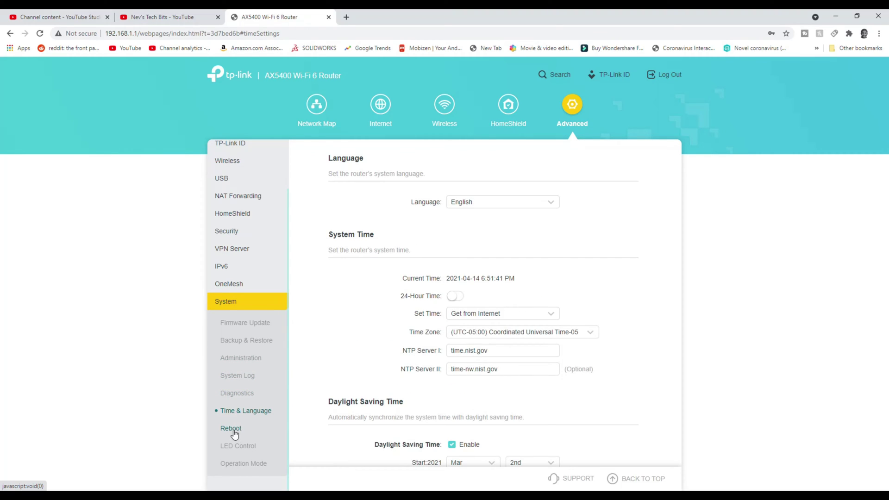
{"action": "scroll", "coordinate": [234, 433], "scroll_direction": "down", "scroll_amount": 2}
{"action": "left_click", "coordinate": [216, 435]}
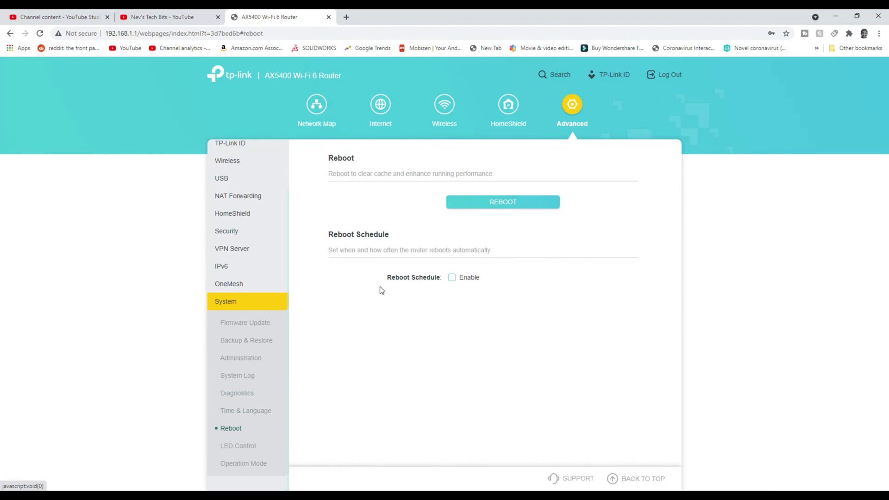
{"action": "left_click", "coordinate": [239, 447]}
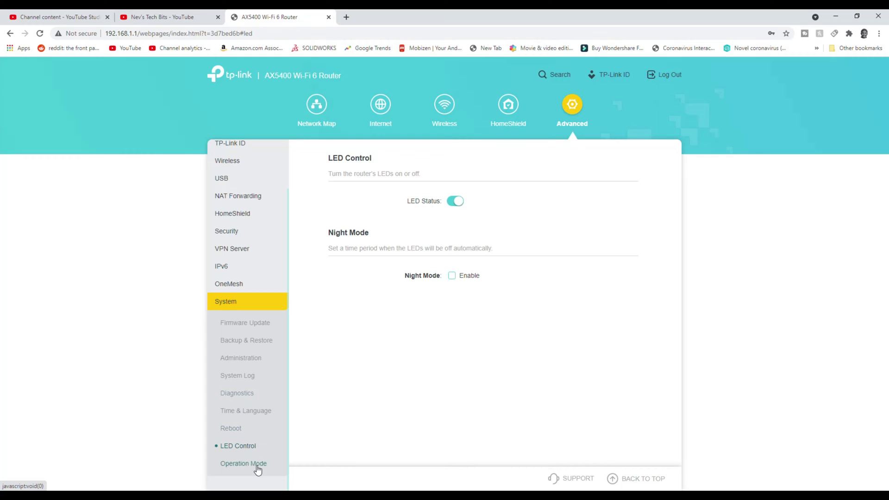
{"action": "left_click", "coordinate": [258, 465]}
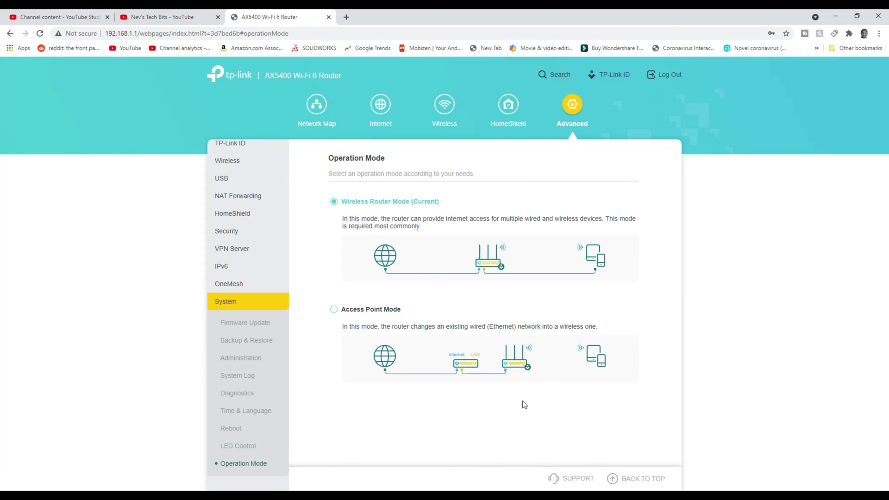